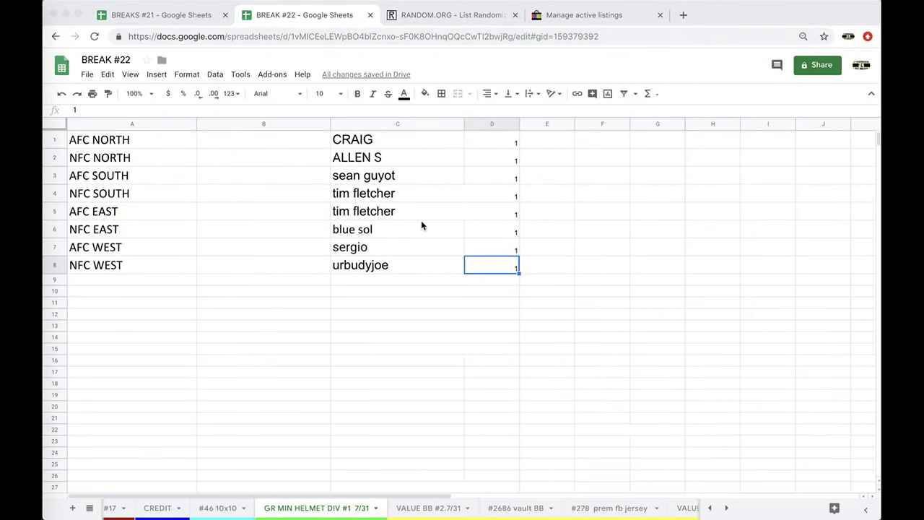
Select and copy the eight participant names in C1:C8
click(377, 145)
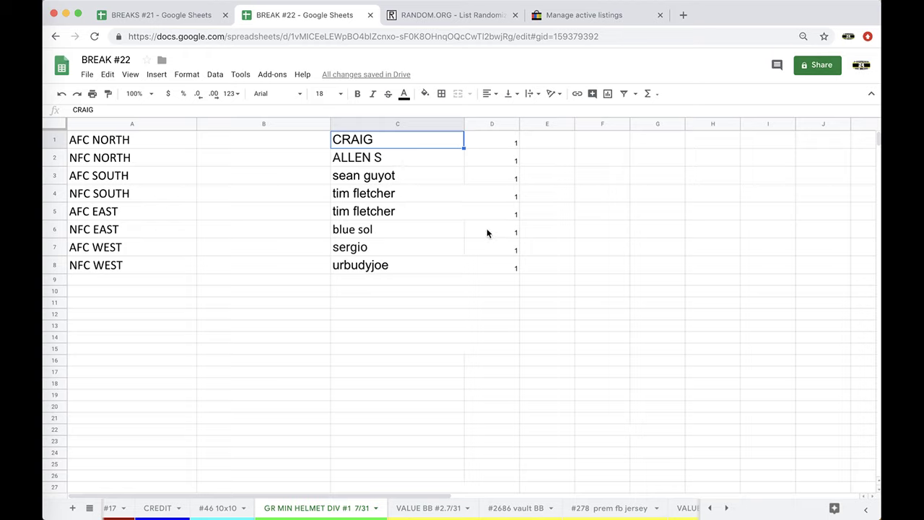
key(ctrl+c)
drag(371, 268, 390, 130)
Paste the eight copied names into a freshly reloaded List Randomizer form
key(ctrl+c)
click(453, 15)
click(454, 34)
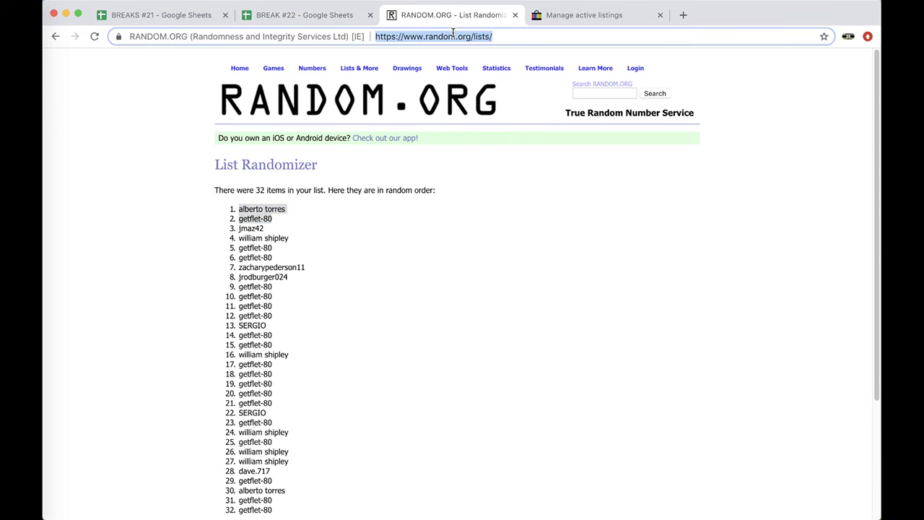
key(Return)
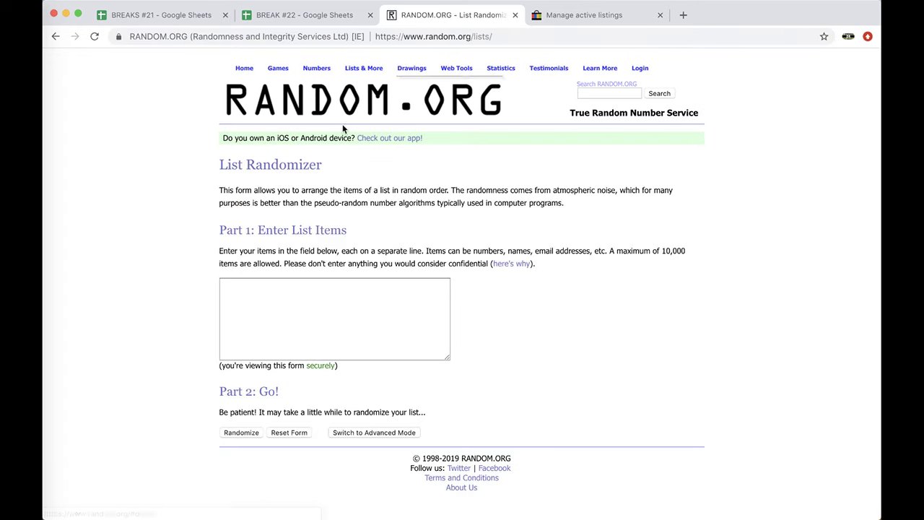
click(256, 306)
key(ctrl+v)
Randomize the names five times and select the final shuffled list
click(230, 433)
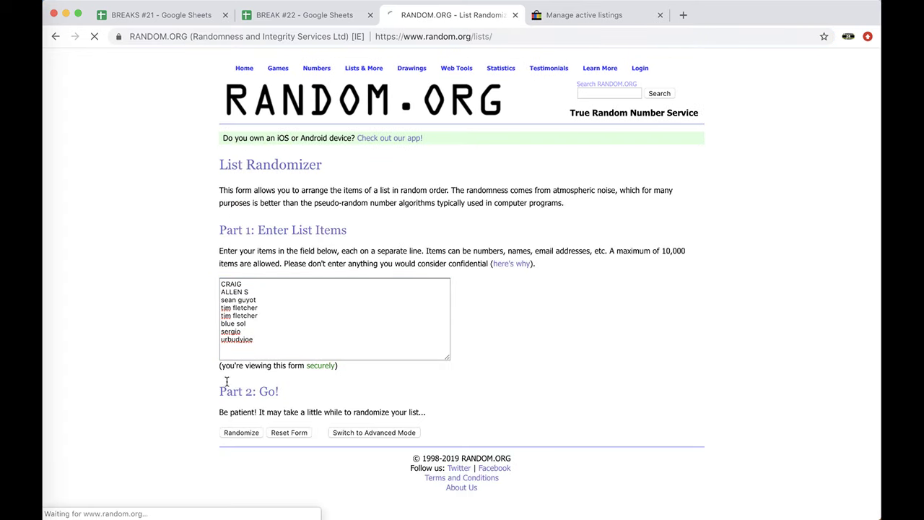
click(235, 349)
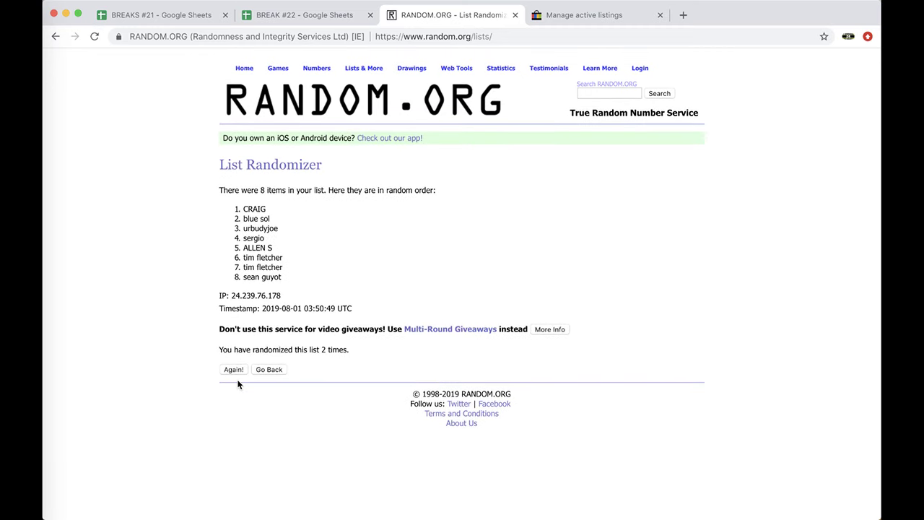
click(235, 372)
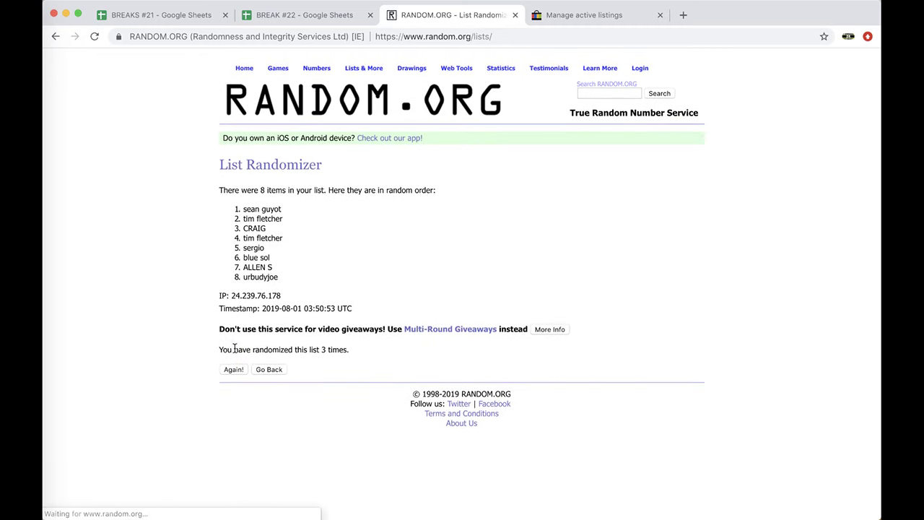
click(233, 371)
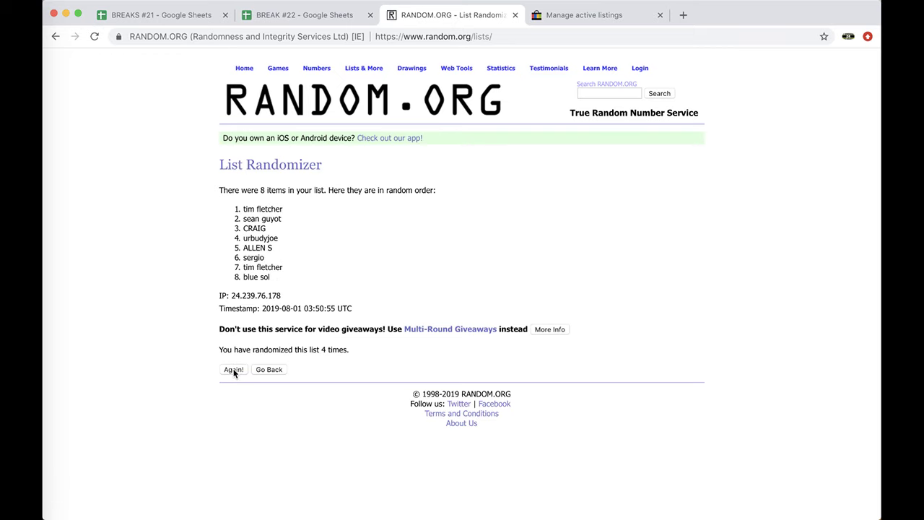
click(234, 372)
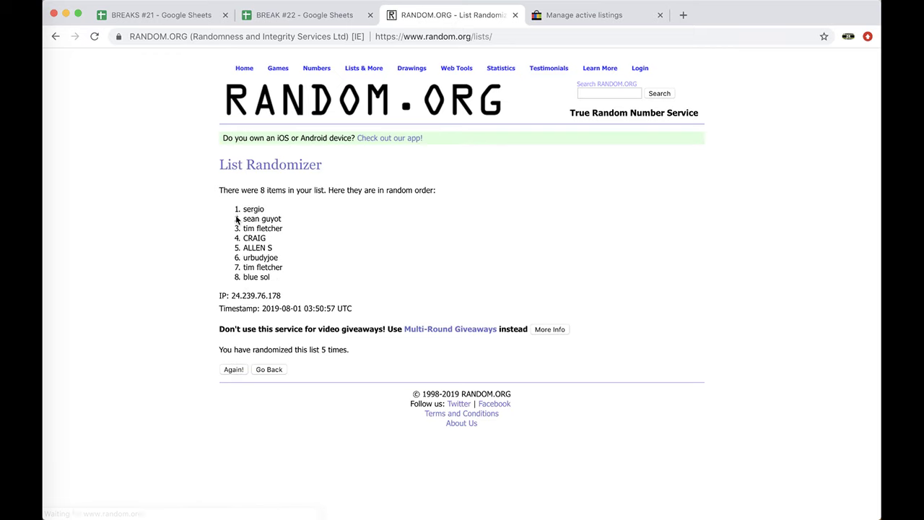
mouse_move(243, 208)
mouse_down()
mouse_move(280, 231)
mouse_move(302, 280)
mouse_up()
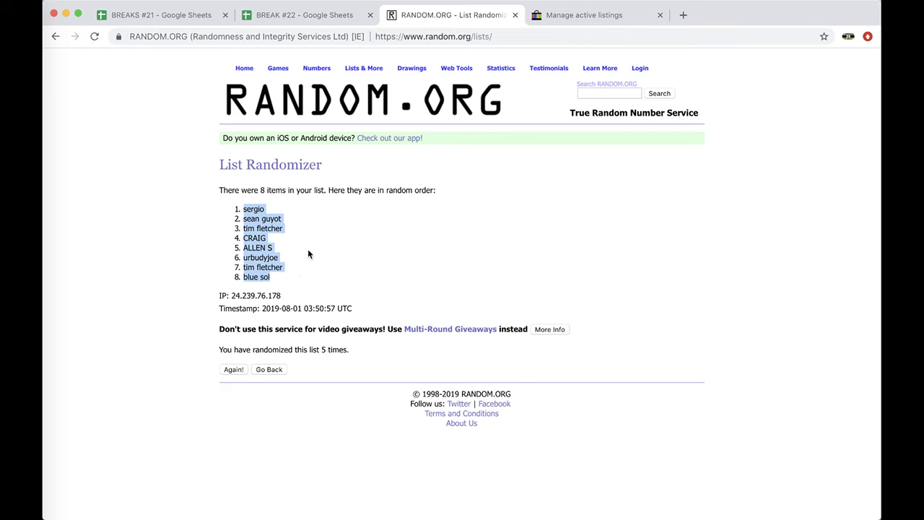
Paste the shuffled names into B1:B8 beside the divisions and set them to font size 18
click(321, 16)
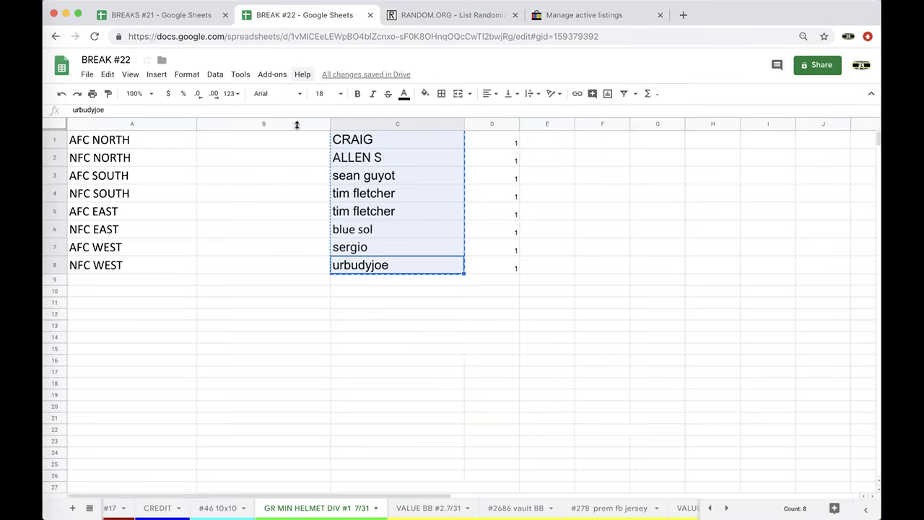
click(265, 140)
key(ctrl+v)
click(340, 94)
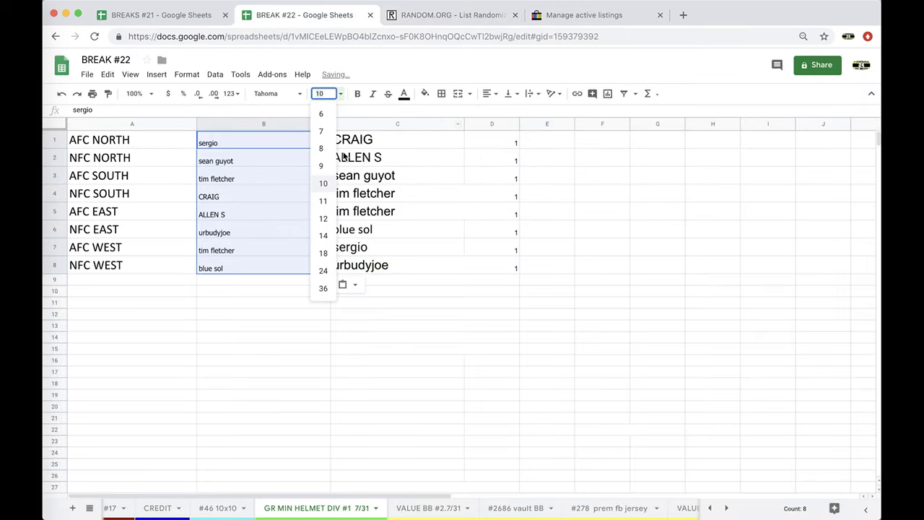
click(326, 253)
click(236, 145)
click(238, 159)
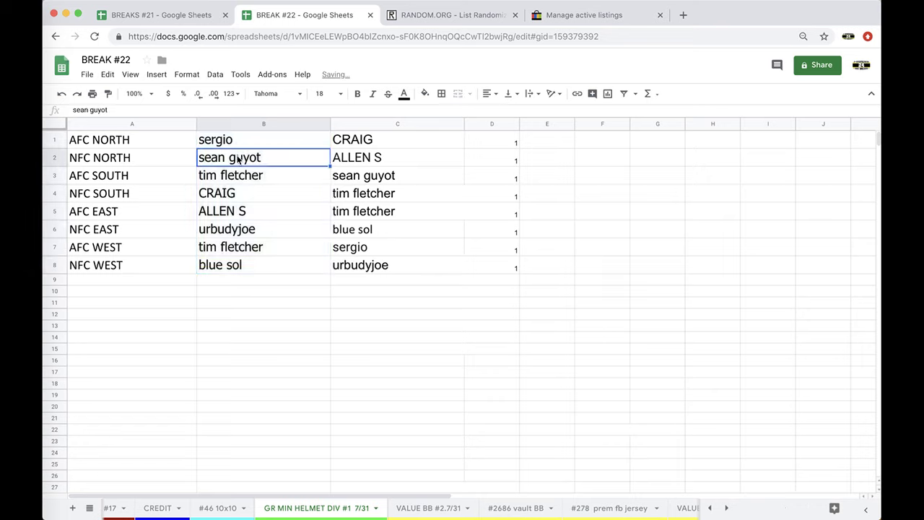
click(236, 176)
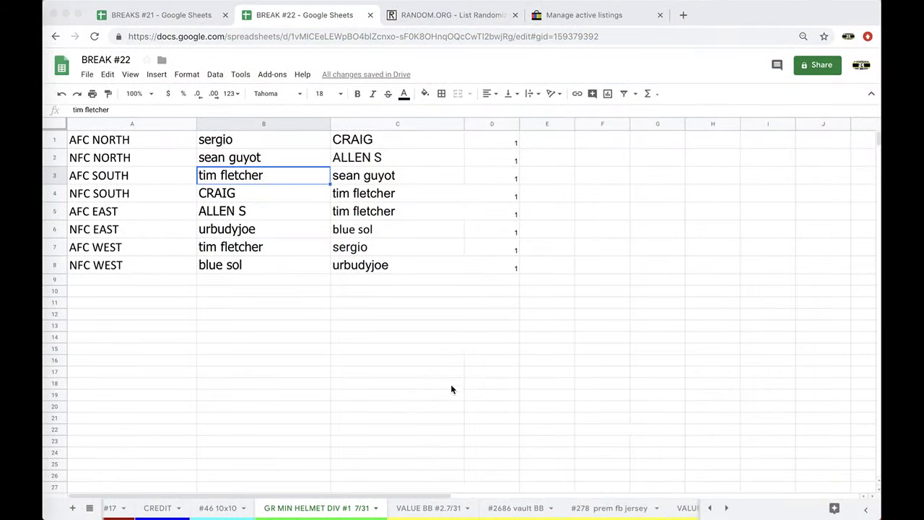
Fill the AFC EAST winner in B5 yellow, then copy the original names in C1:C8
key(super+Tab)
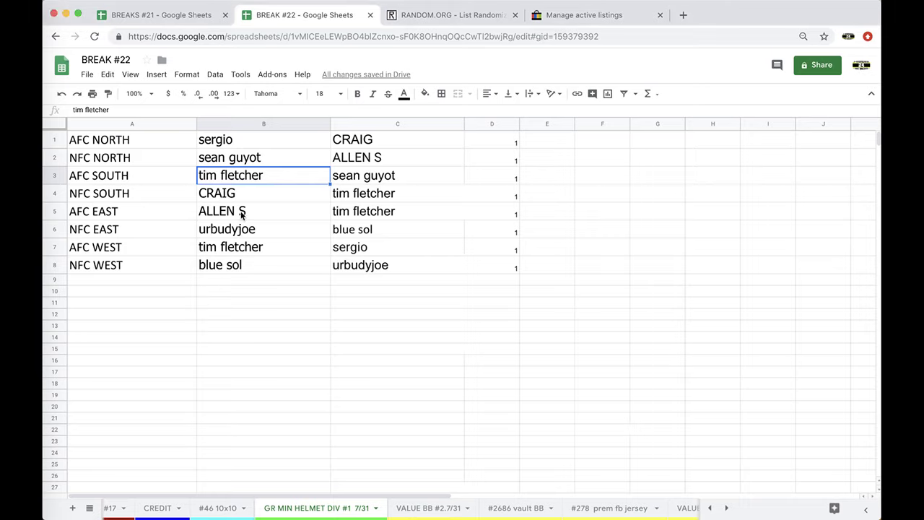
click(242, 215)
click(431, 95)
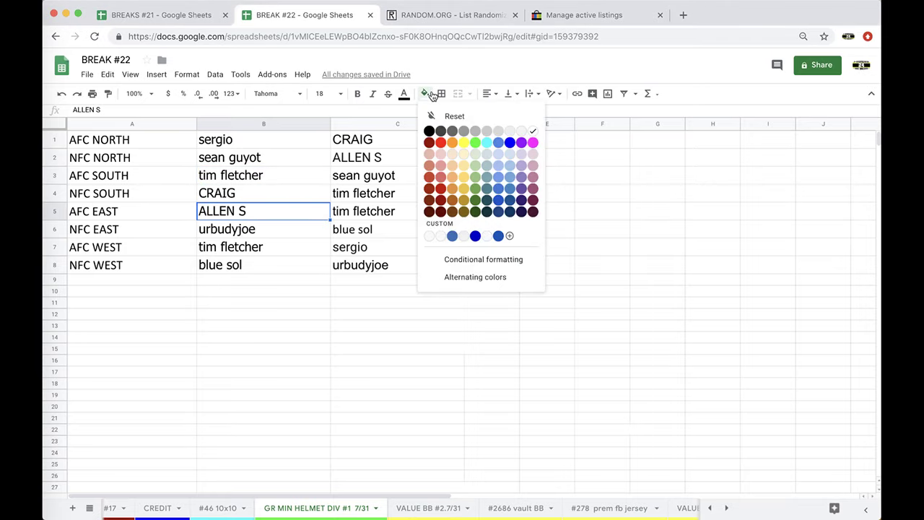
click(465, 143)
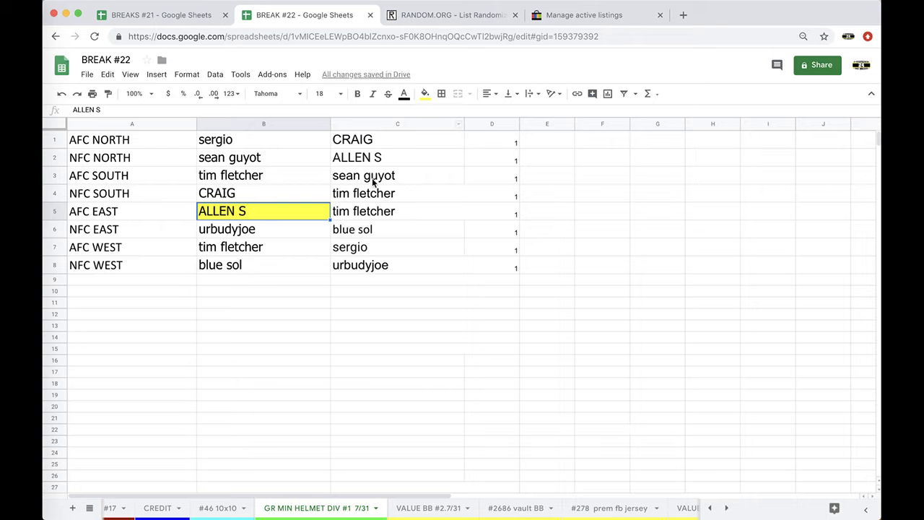
drag(349, 141, 382, 264)
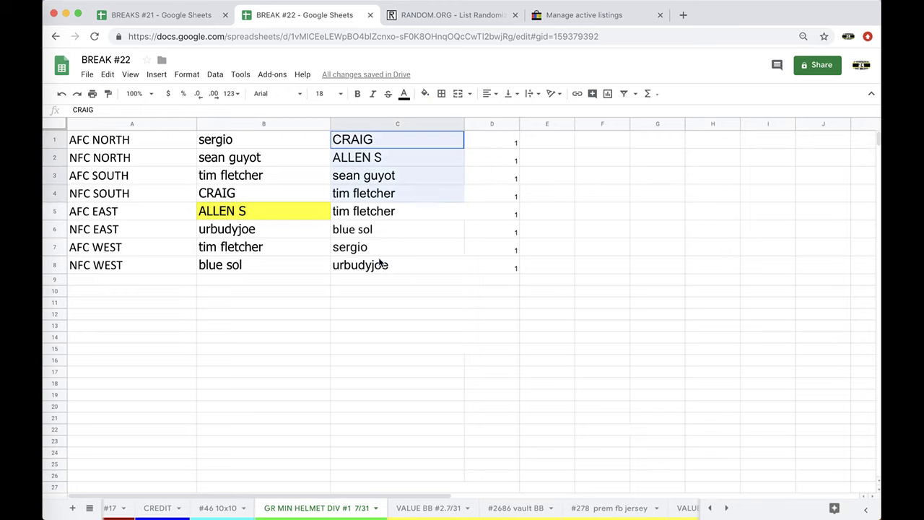
key(ctrl+c)
Paste the eight names into a freshly reloaded List Randomizer form
click(407, 16)
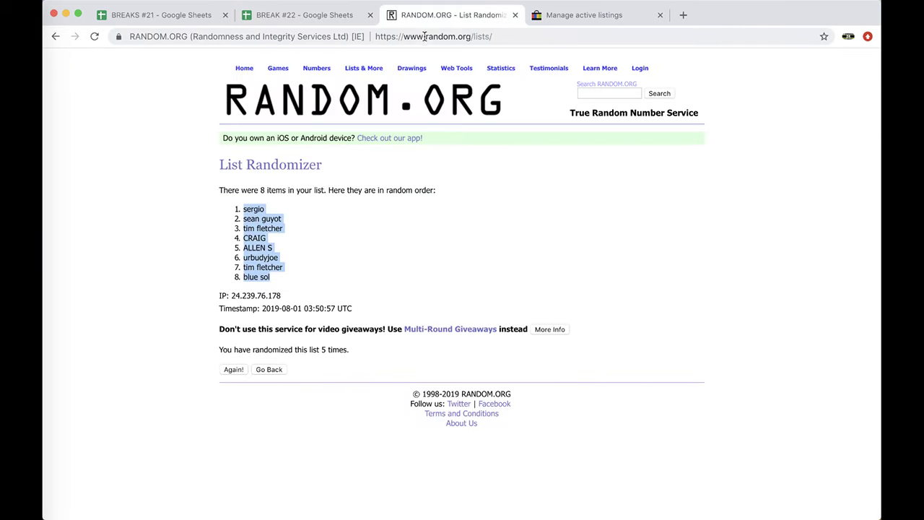
click(425, 37)
key(Return)
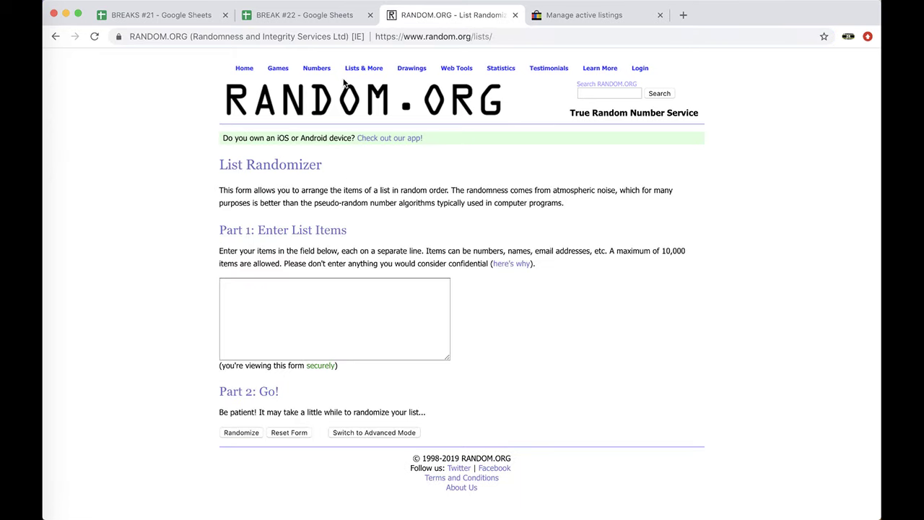
click(321, 284)
key(ctrl+v)
Randomize the names five times and select the top name as the bonus winner
click(241, 433)
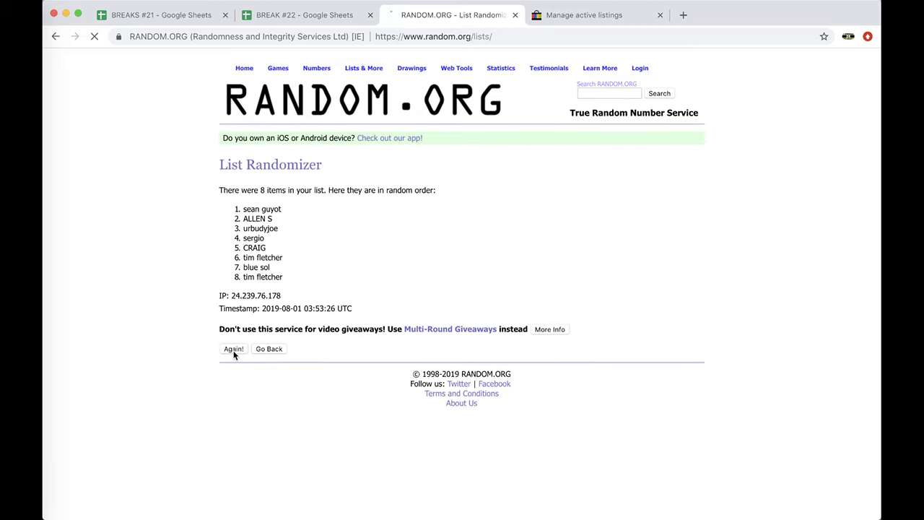
click(236, 355)
click(228, 371)
click(228, 370)
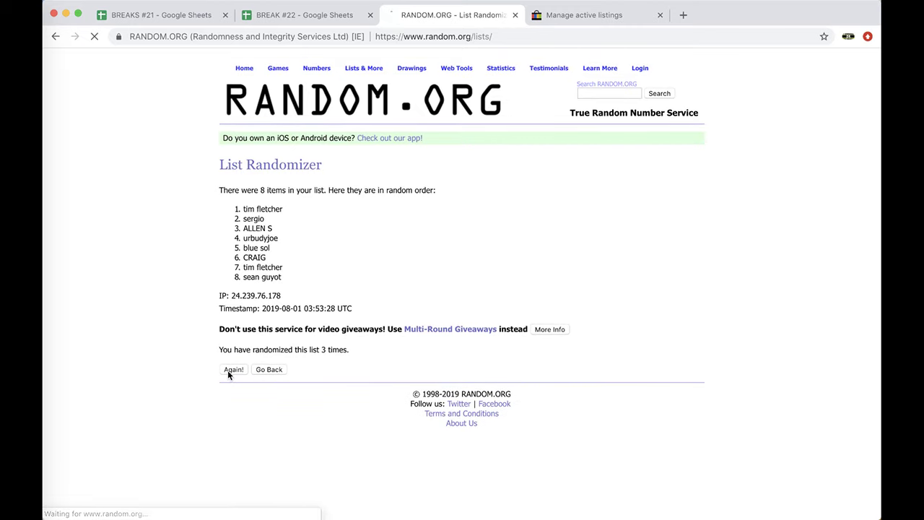
click(228, 370)
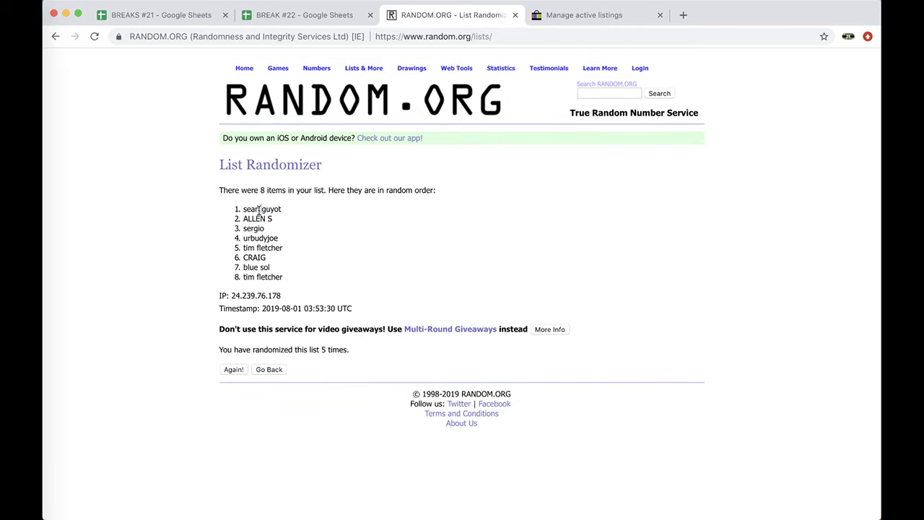
triple_click(260, 209)
Move the GR MIN HELMET DIV #1 7/31 tab beside #2663 ELITE, then go to #119 BB FB
click(281, 16)
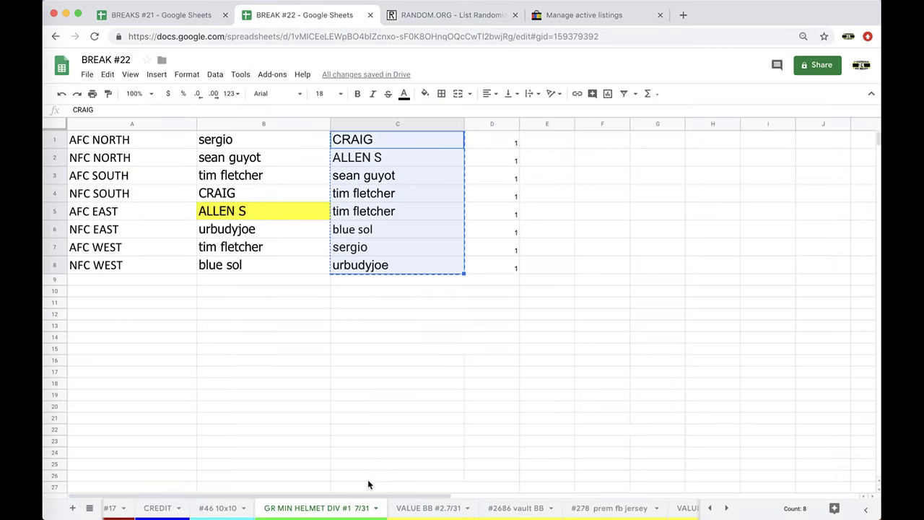
scroll(330, 510, left, 5)
drag(499, 509, 218, 505)
click(347, 510)
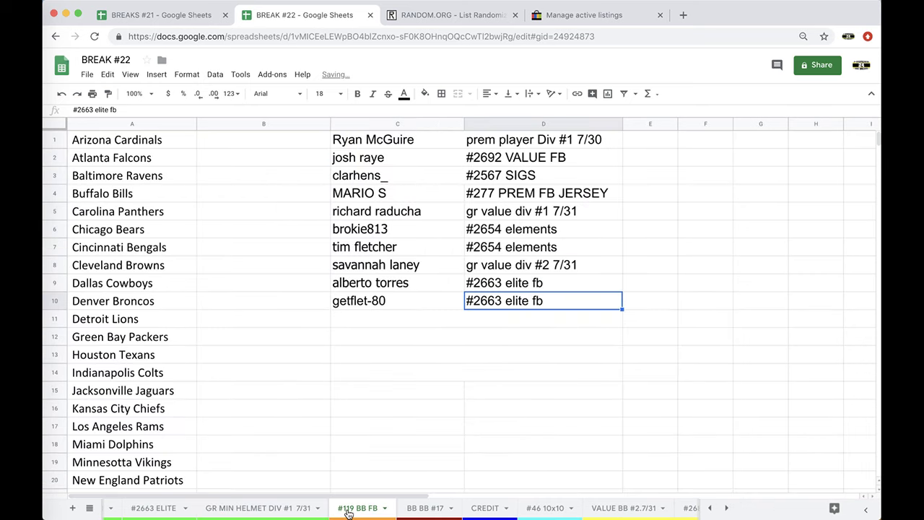
Paste the bonus winner into C11 and enter '#1 7/31 GR mini helmet' in D11
click(369, 322)
key(ctrl+v)
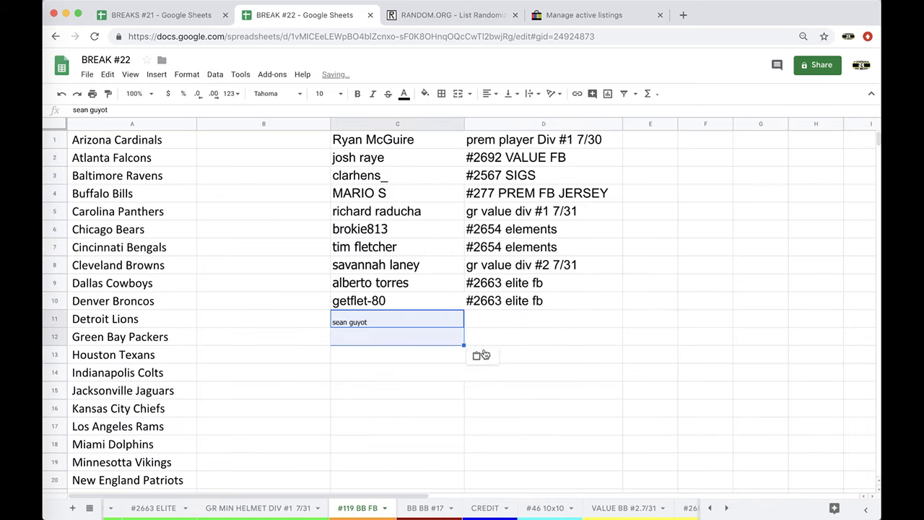
click(498, 322)
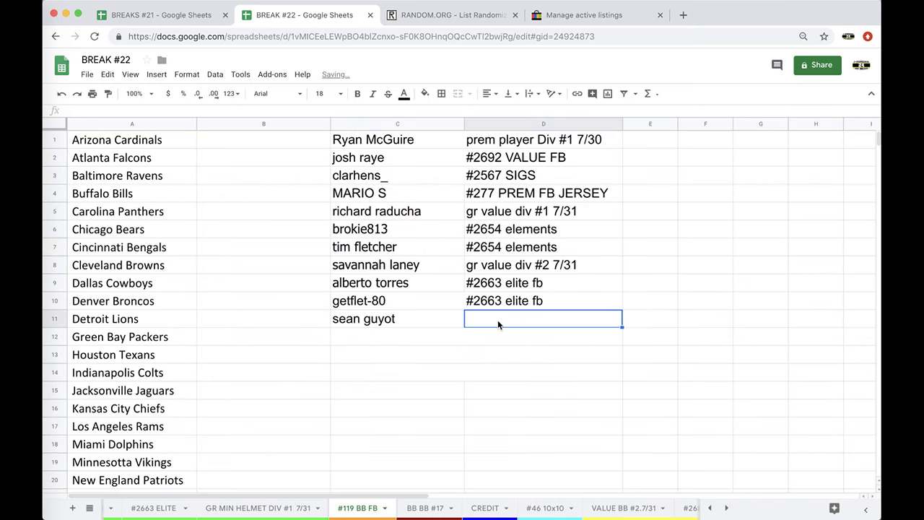
text(G)
key(BackSpace)
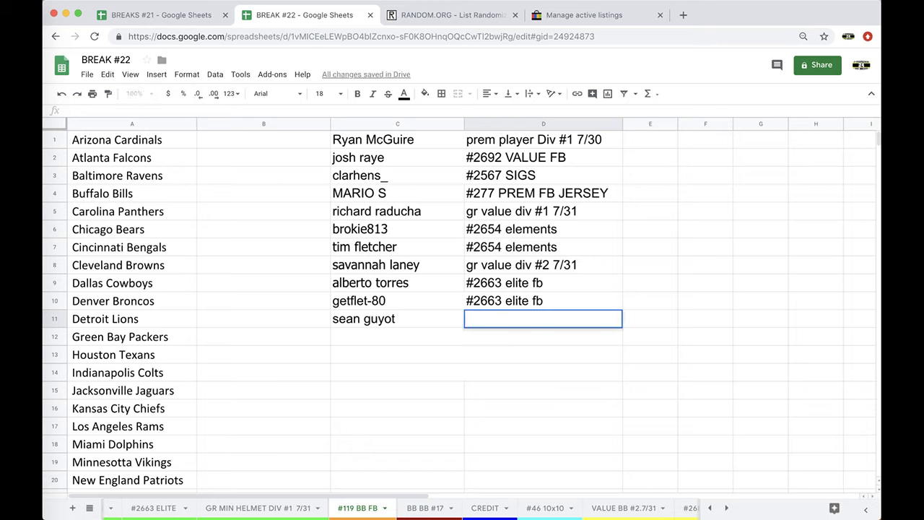
text(#1 7)
text(/31 G)
text(e)
key(BackSpace)
text(R)
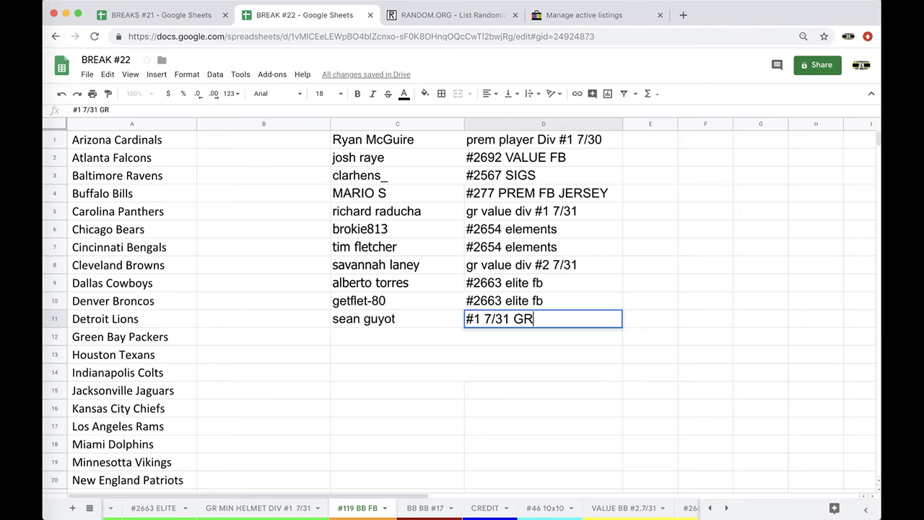
text( mini helmet)
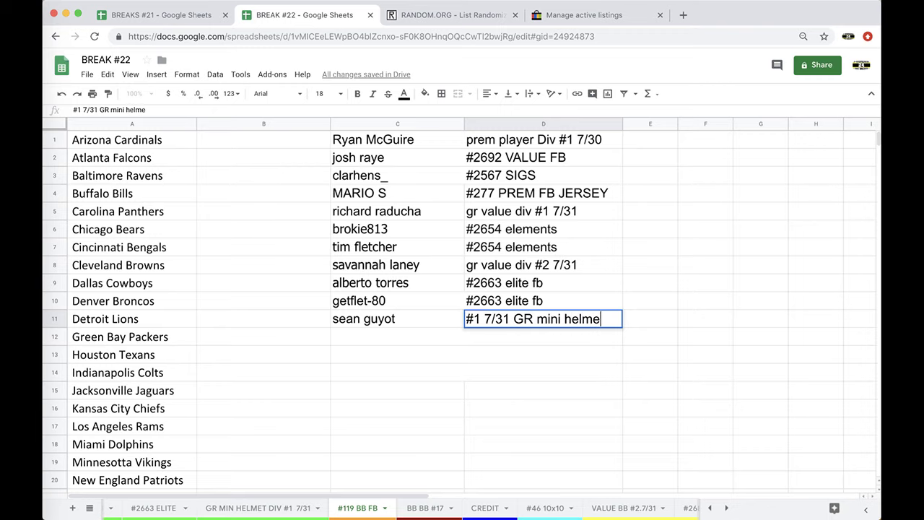